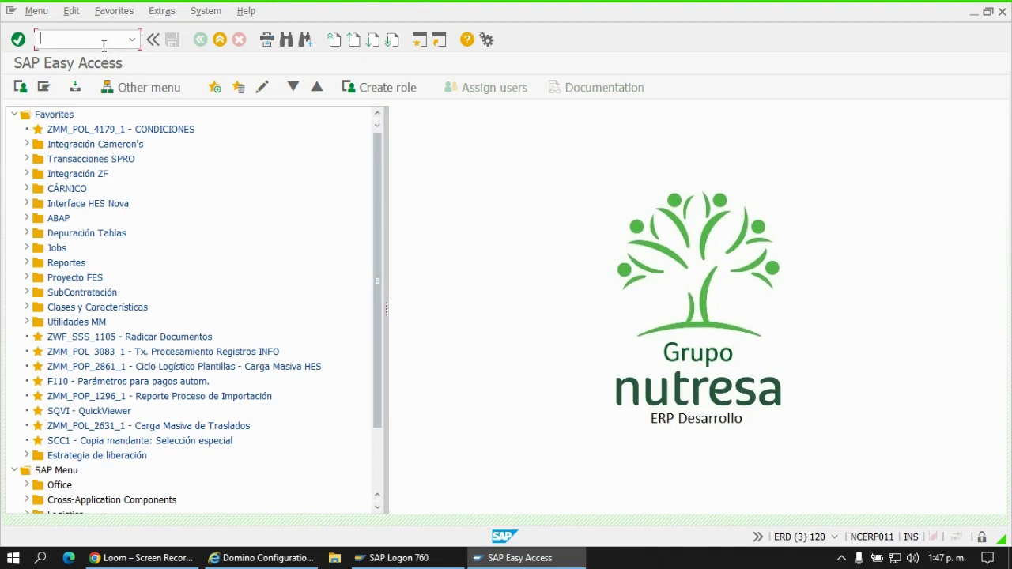
Open transaction ME31K and enter the vendor number and agreement type ZSWK (Service Contract) for the new contract.
type("ME31K")
key("Return")
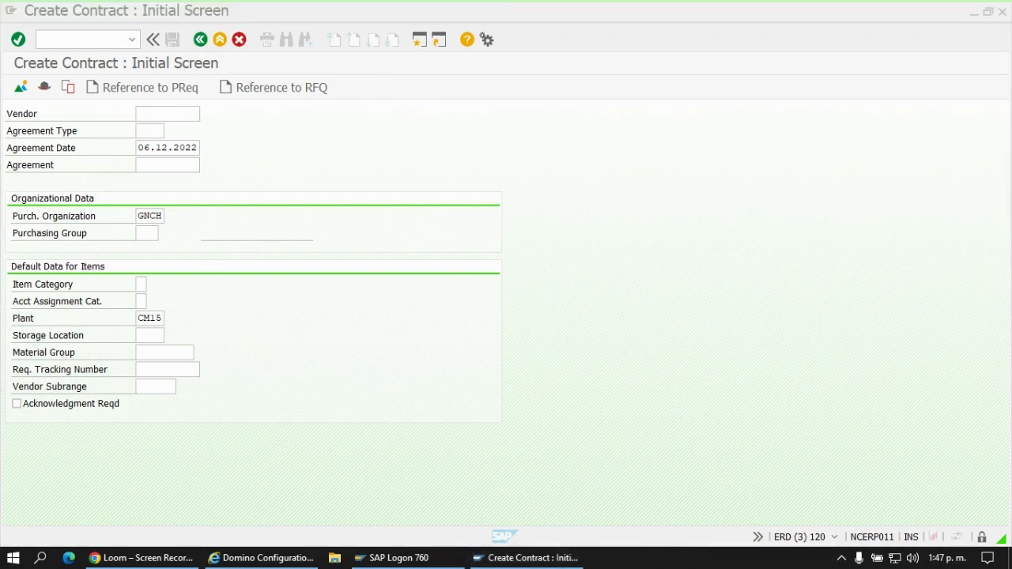
left_click(196, 112)
type("1066679")
left_click(141, 131)
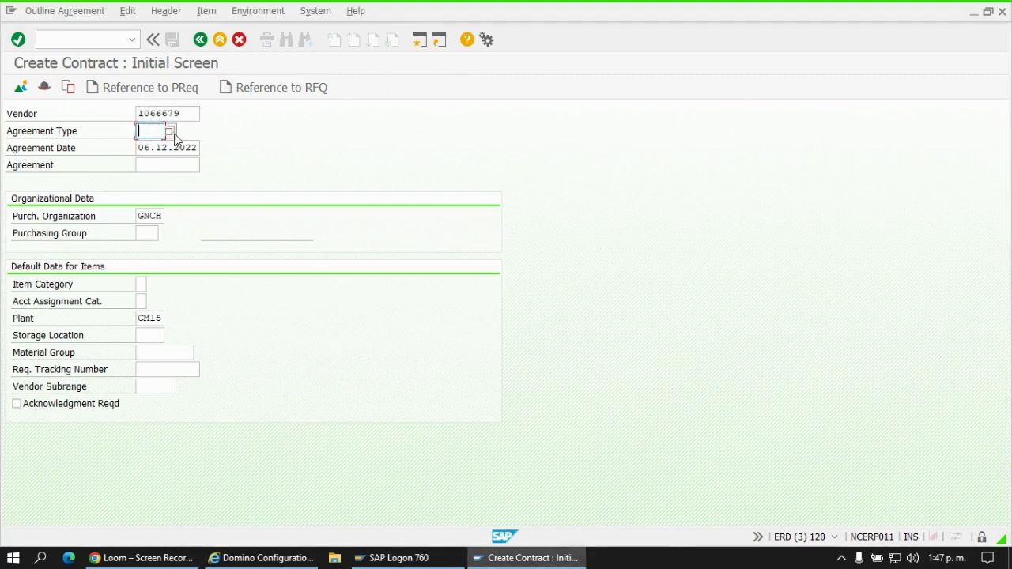
left_click(170, 130)
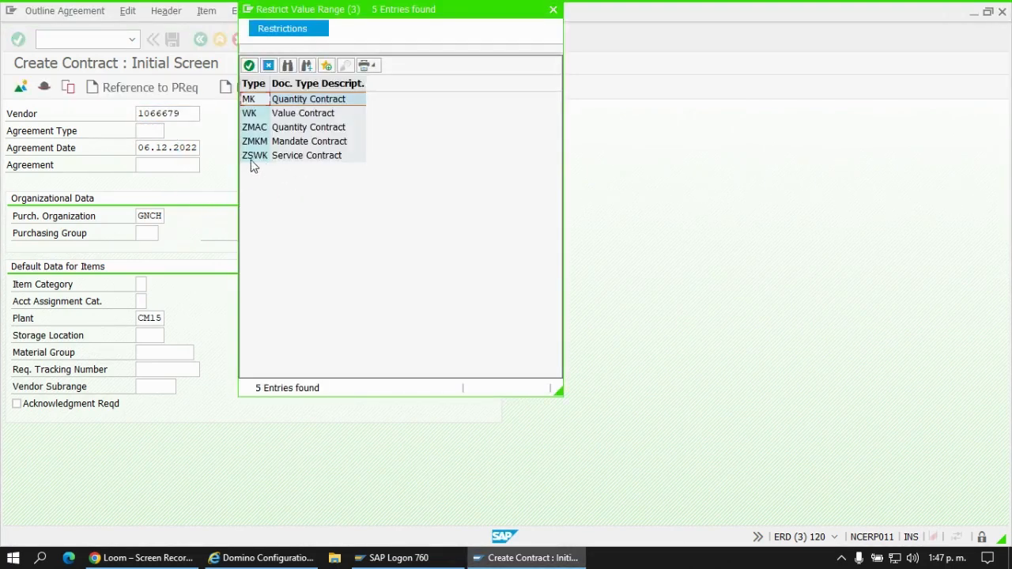
double_click(255, 155)
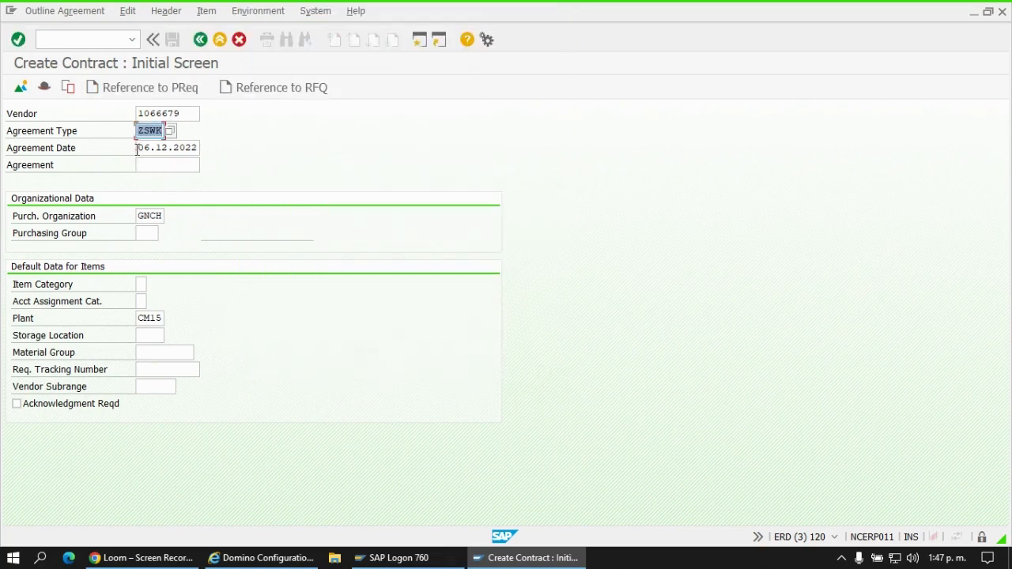
Keep the agreement date and purchasing organization GNCH, and set the purchasing group to Z01.
left_click_drag(138, 148, 199, 150)
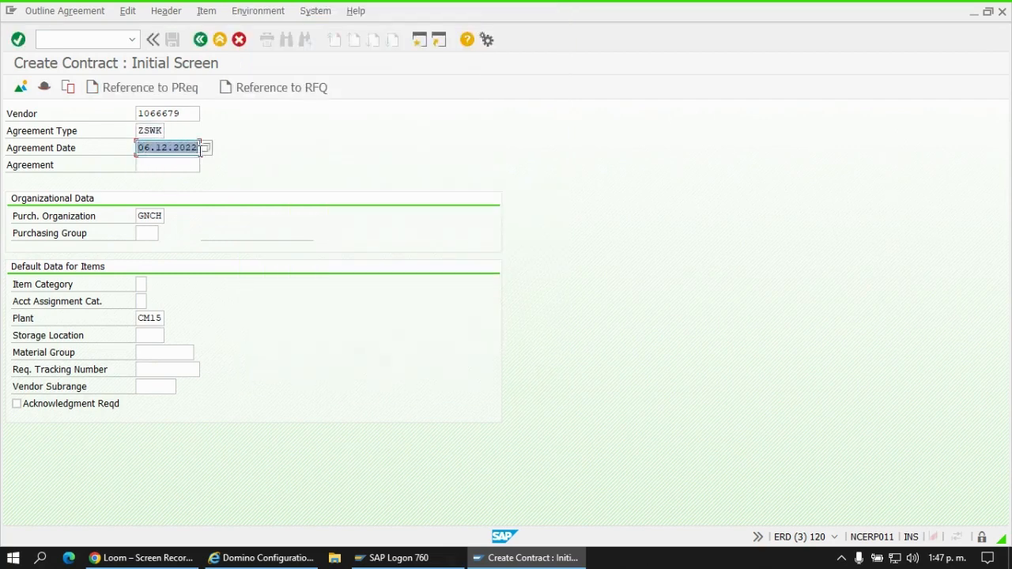
left_click(153, 168)
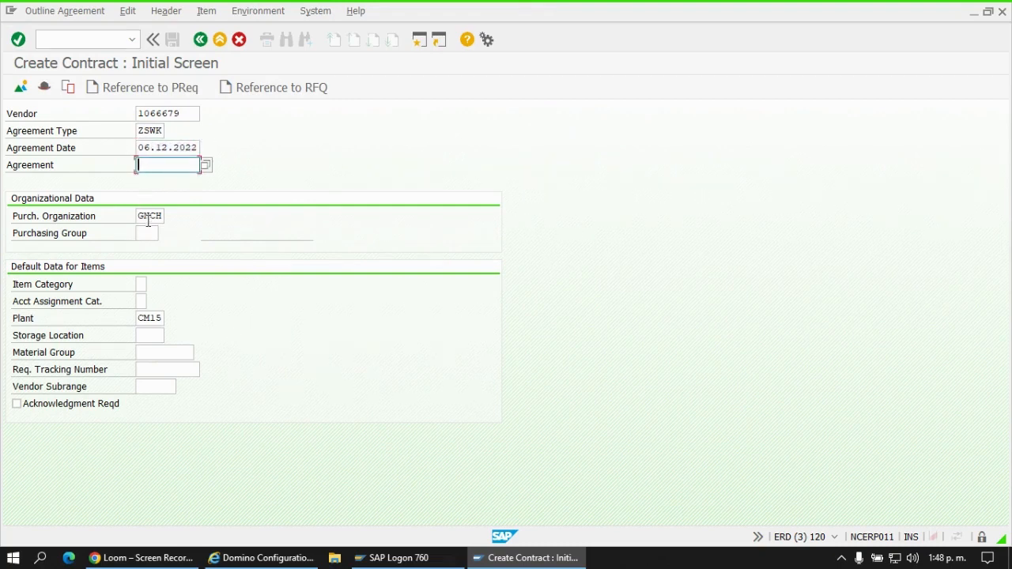
left_click(136, 218)
left_click_drag(136, 218, 164, 223)
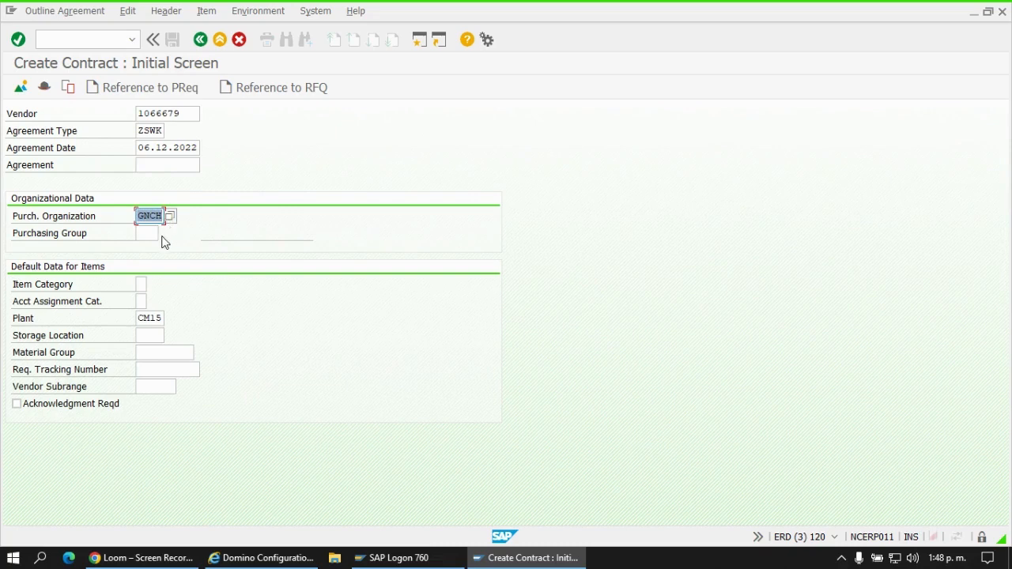
left_click(150, 234)
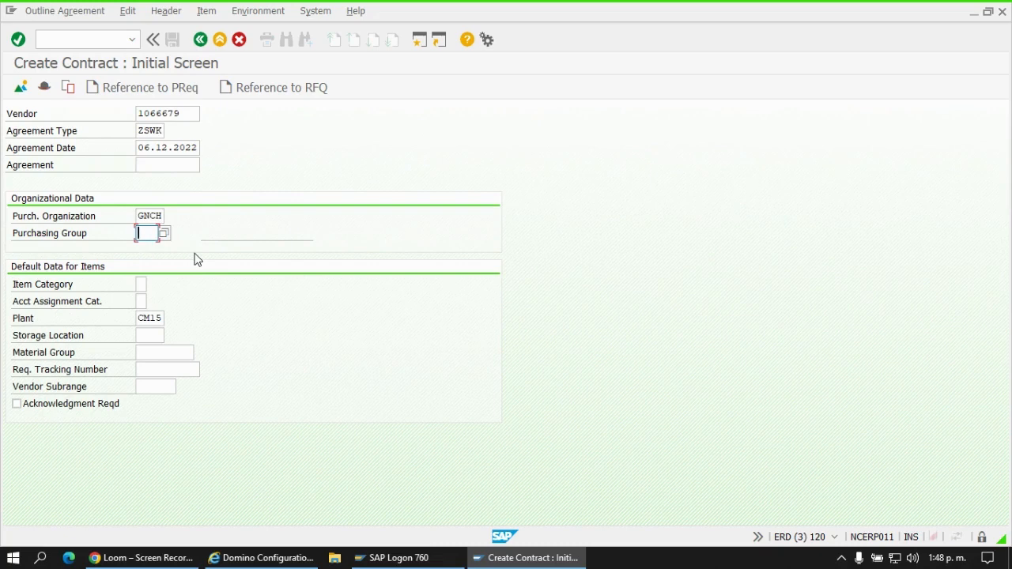
type("Z01")
Set the default item category to Standard and the account assignment category to K (Cost center).
left_click(142, 284)
left_click(152, 286)
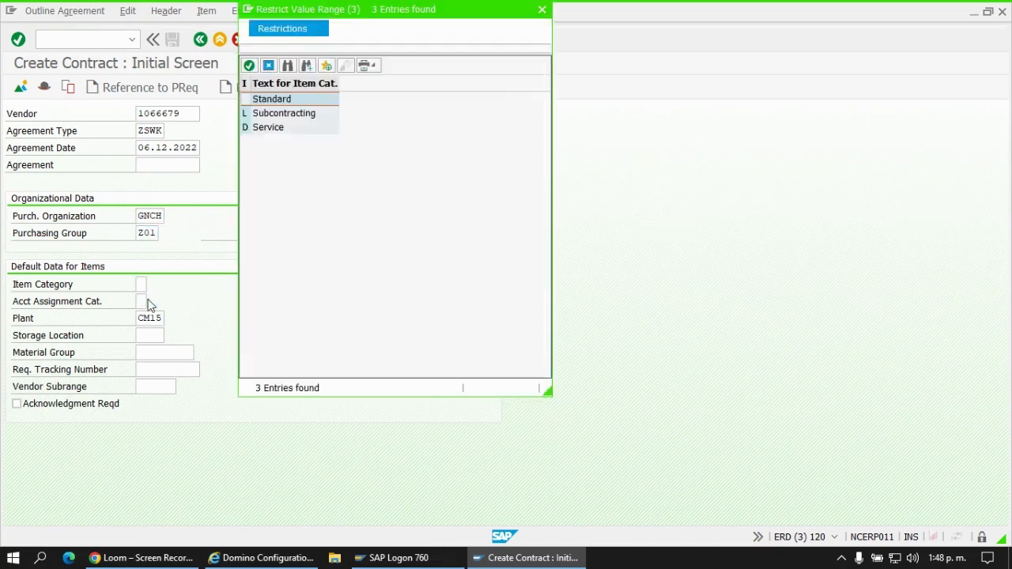
double_click(285, 101)
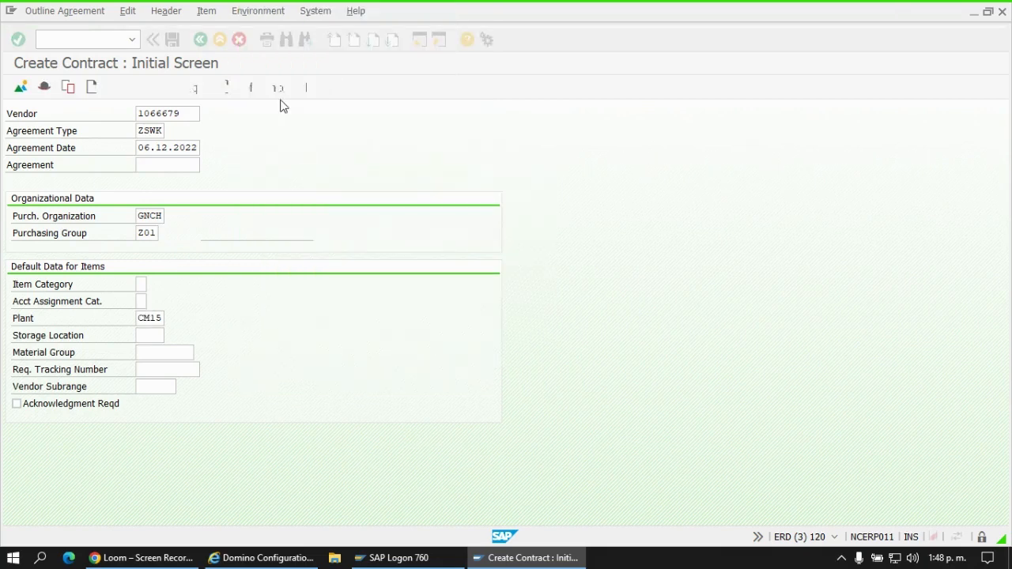
left_click(140, 299)
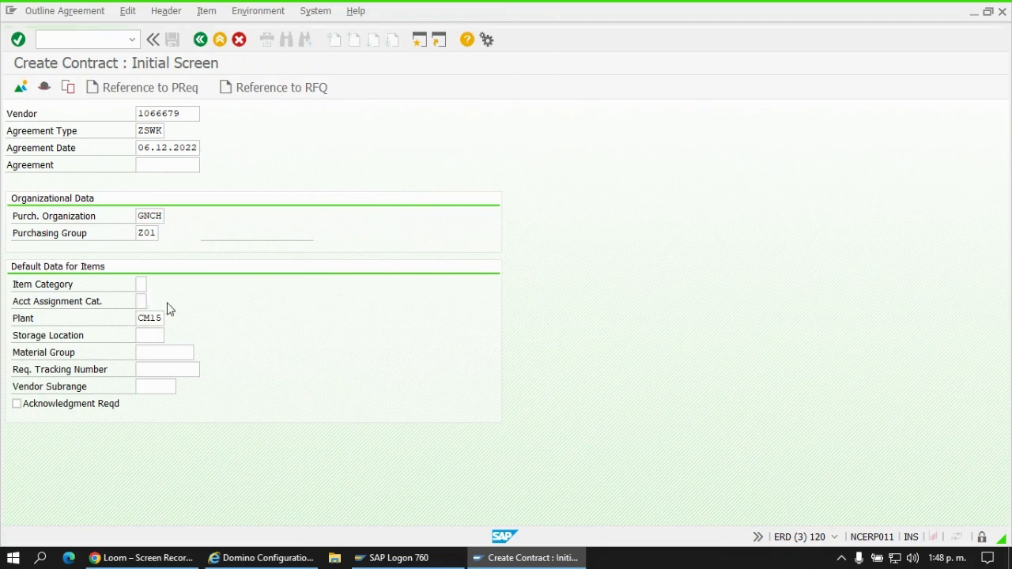
key("F4")
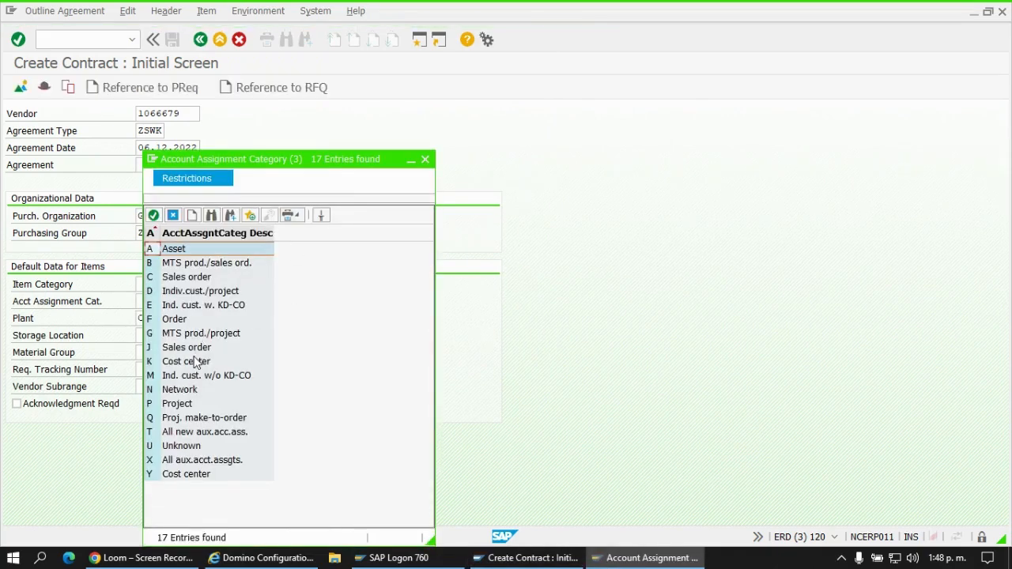
double_click(195, 363)
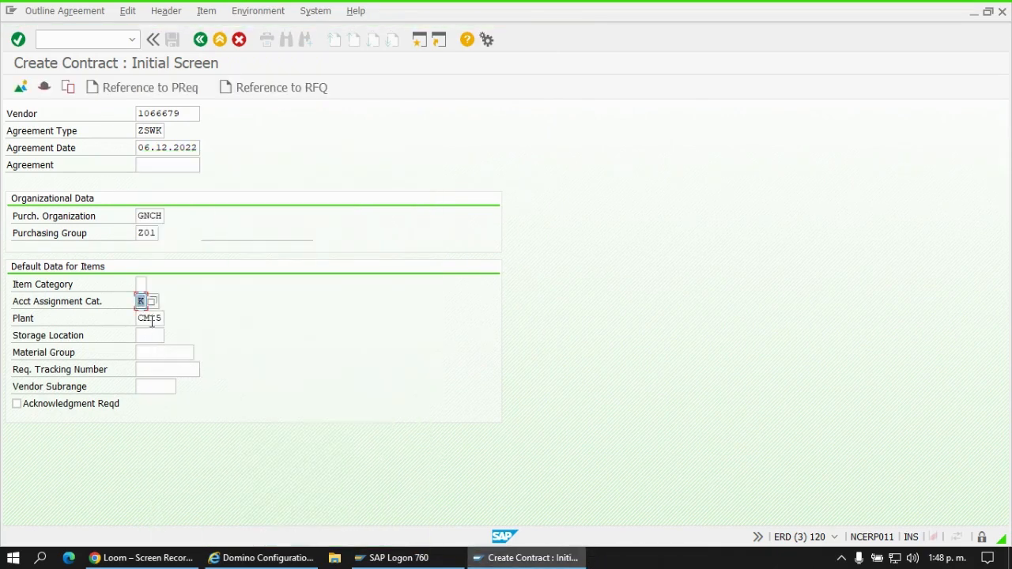
Set the default plant to CA10 and continue to the contract's header data.
left_click(152, 319)
double_click(155, 318)
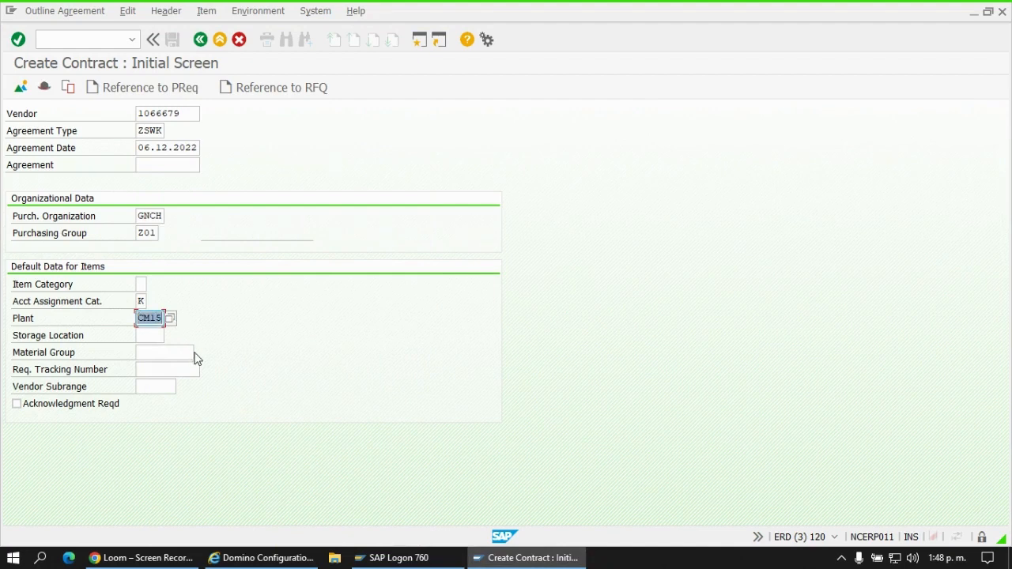
type("CA10")
key("Return")
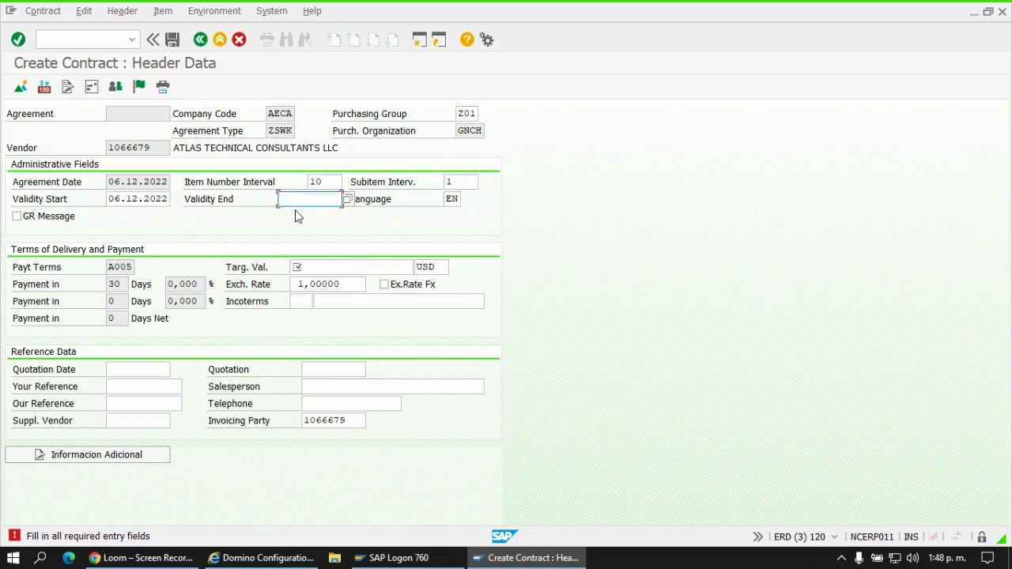
Set the validity end to 31.12.2023 and the target value to 10000, and continue to the item overview.
left_click(313, 267)
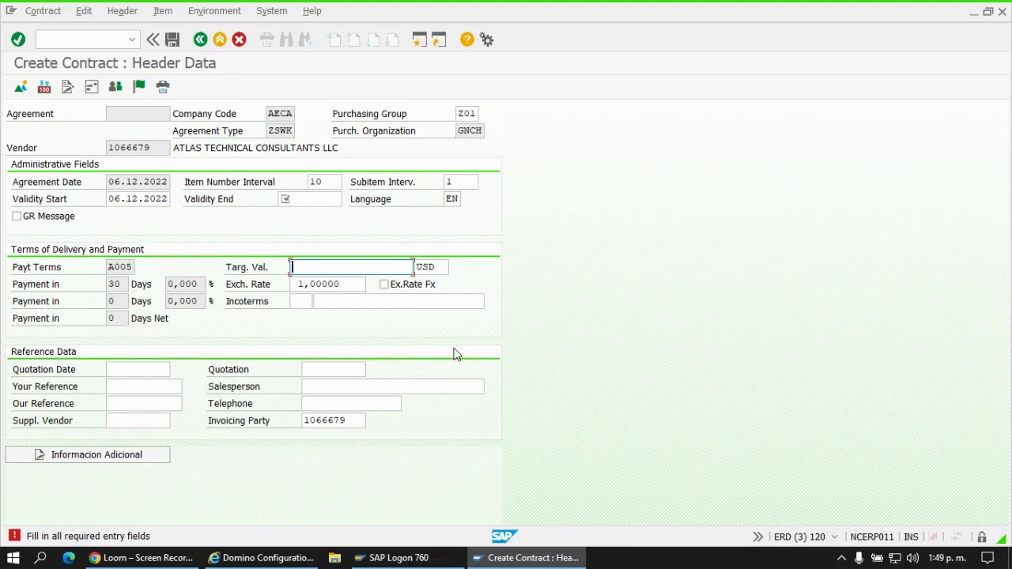
left_click(292, 199)
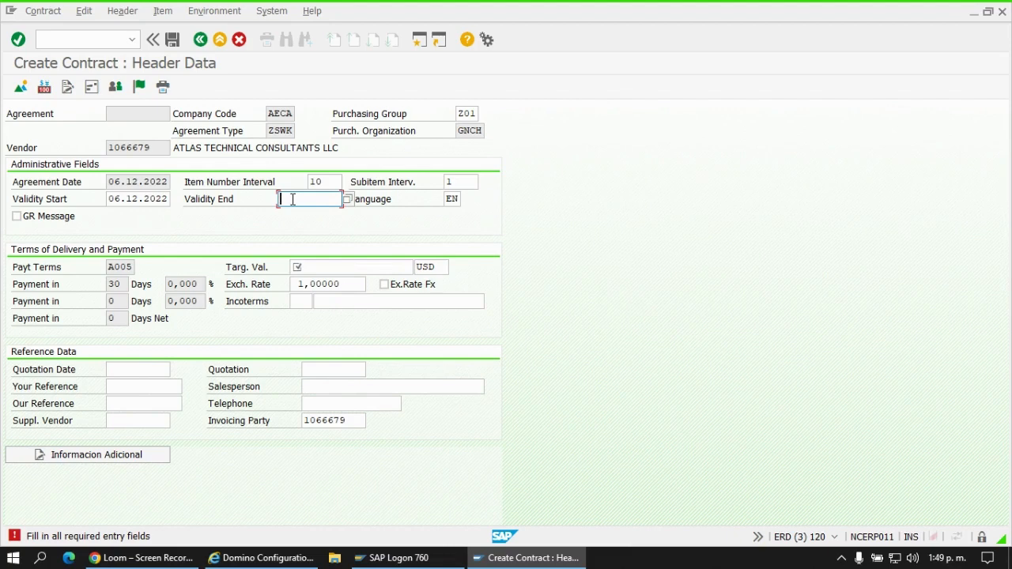
type("31.12.2023")
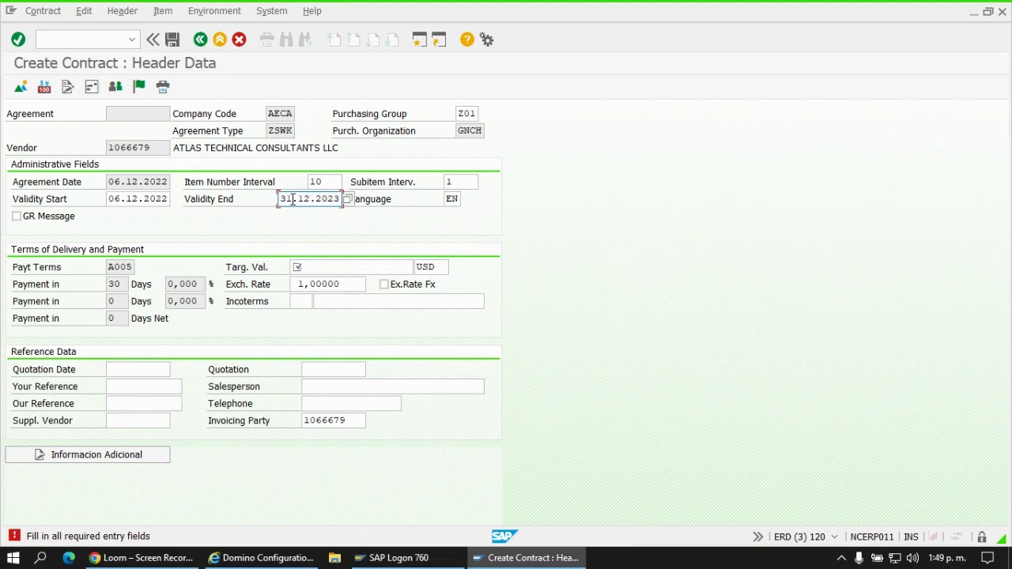
left_click(343, 266)
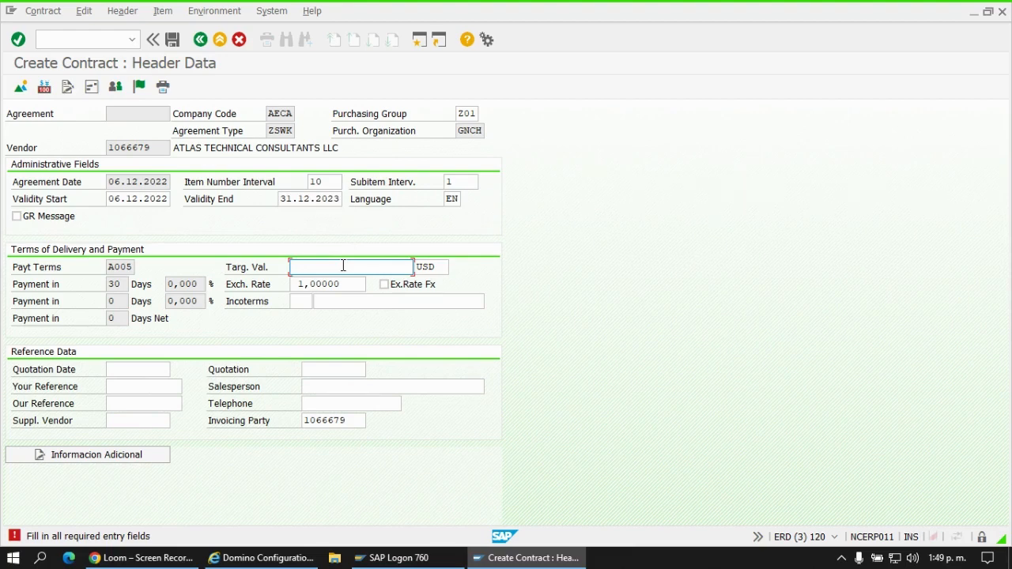
type("10000")
key("Return")
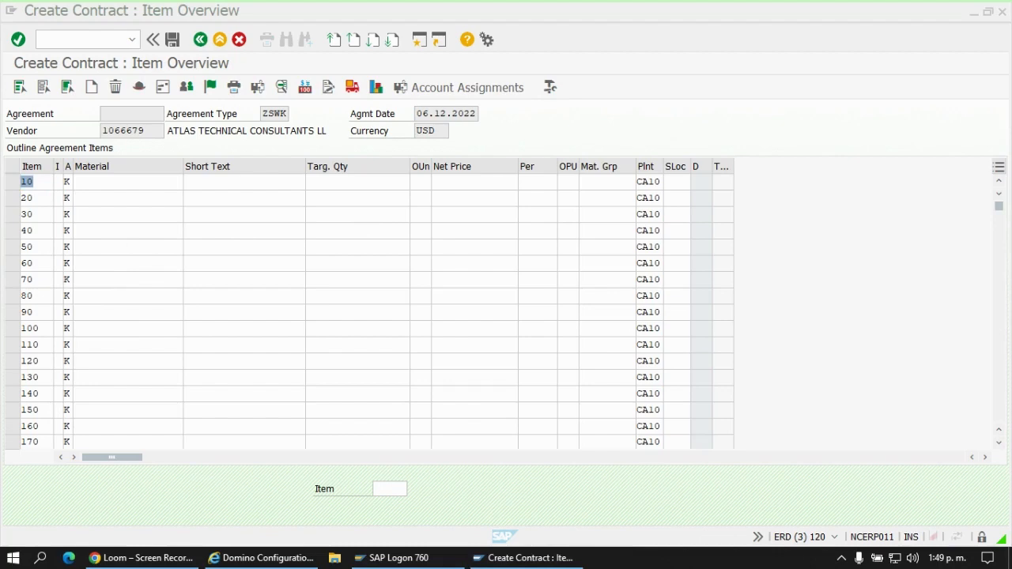
Enter material 4512533 for item 10 and material 4512516 for item 20, and confirm the items.
left_click(146, 185)
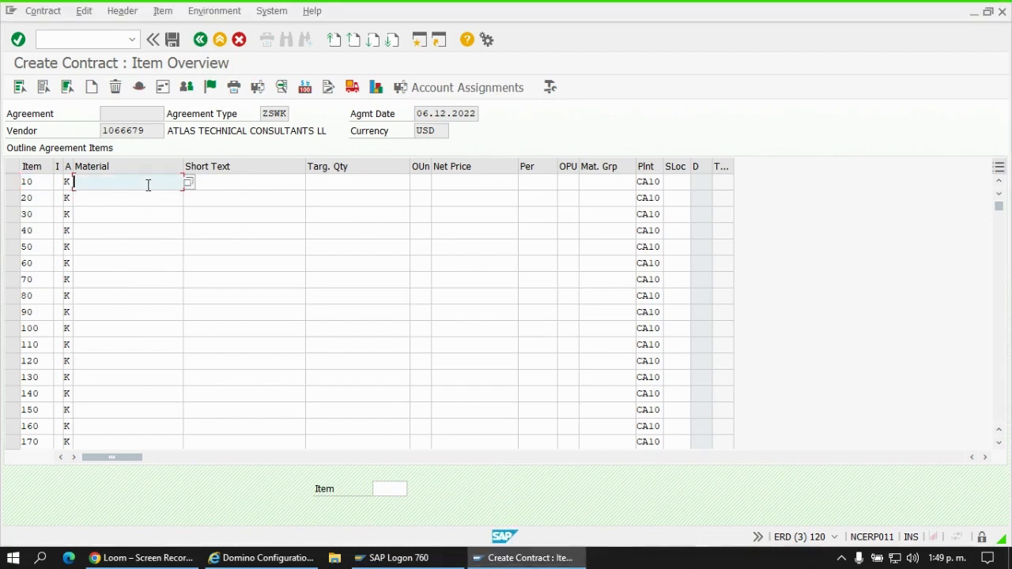
type("4512533")
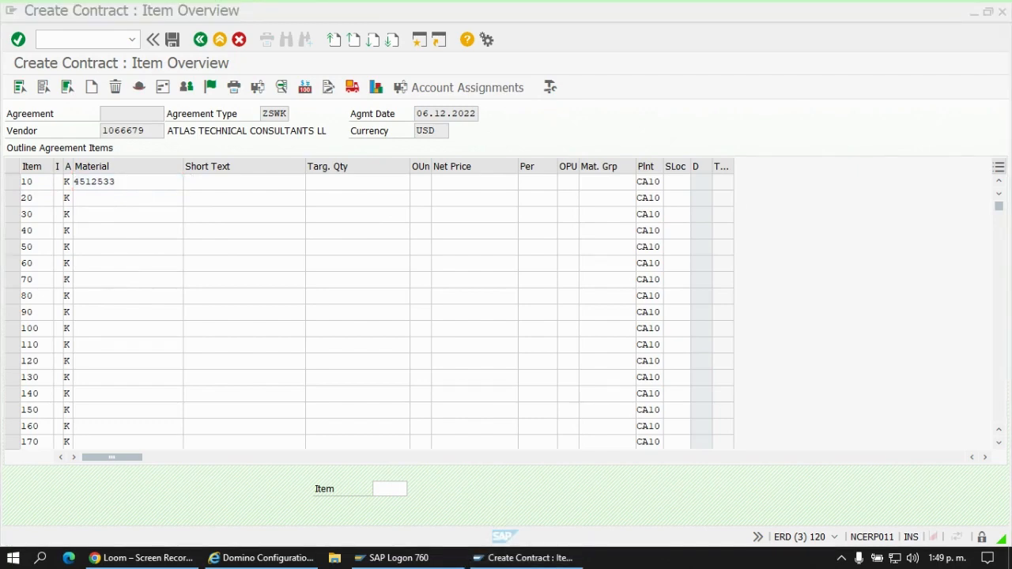
left_click(131, 201)
type("4512516")
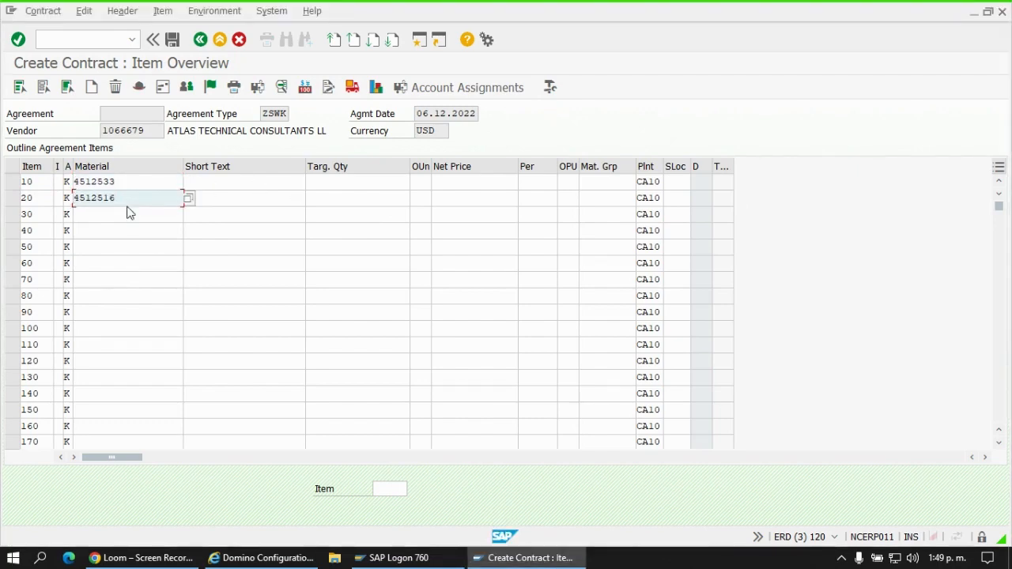
key("Return")
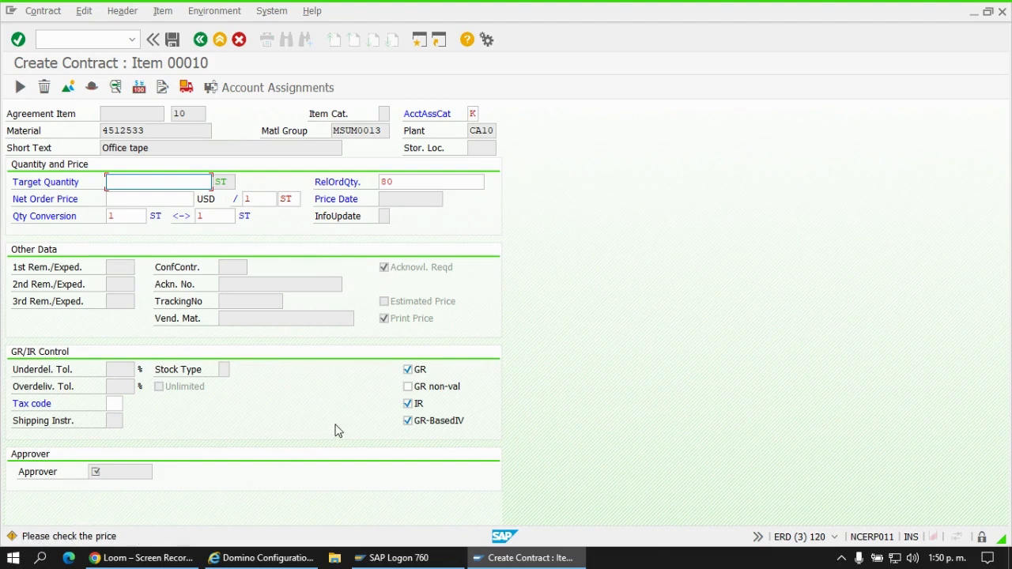
Accept item 10's details without a price and set cost center 74000100 in its account assignment.
key("Return")
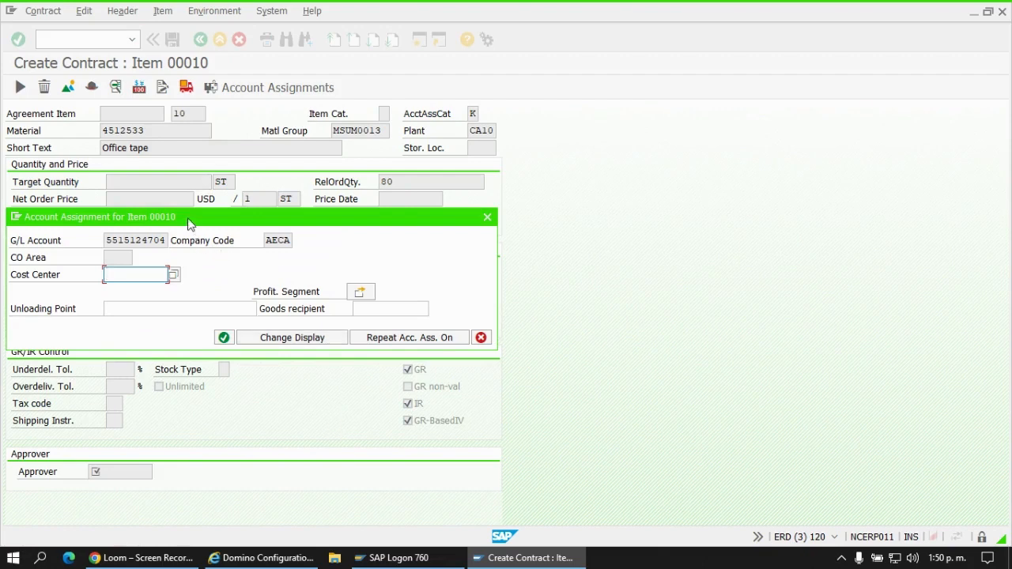
left_click_drag(188, 224, 296, 223)
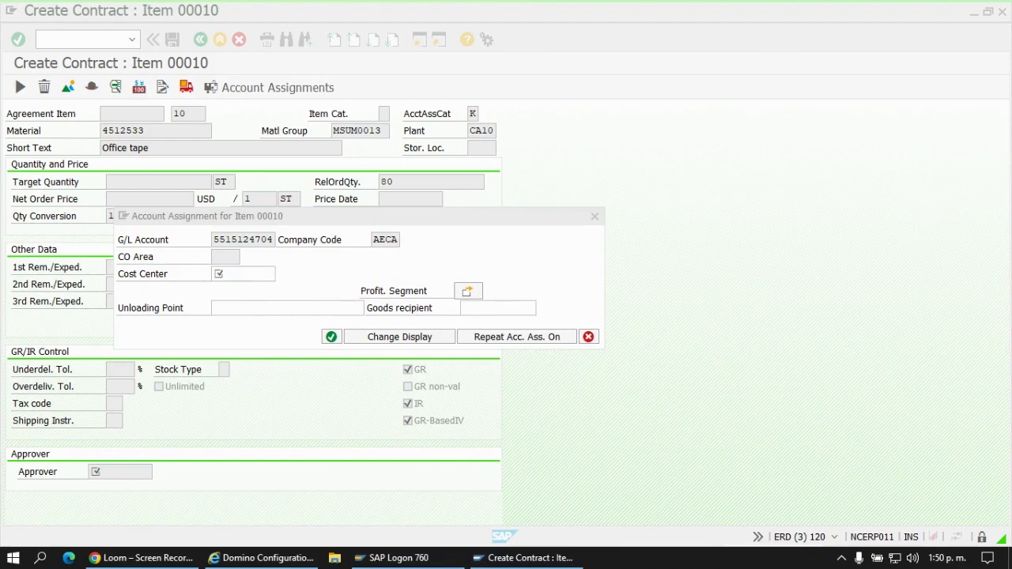
left_click(256, 272)
type("7400010")
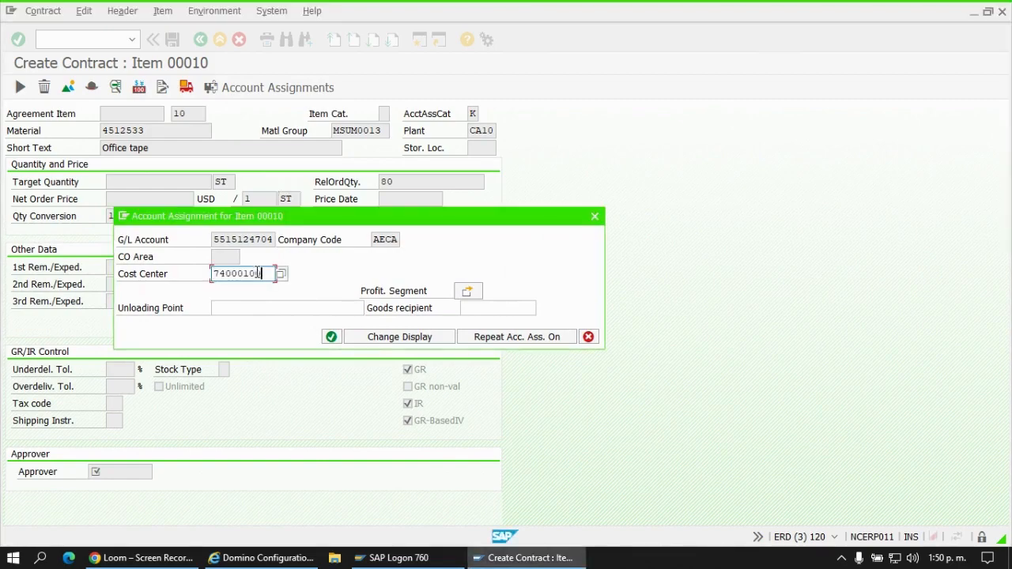
Assign item 10's profitability segment with sales office US and continue.
left_click(470, 295)
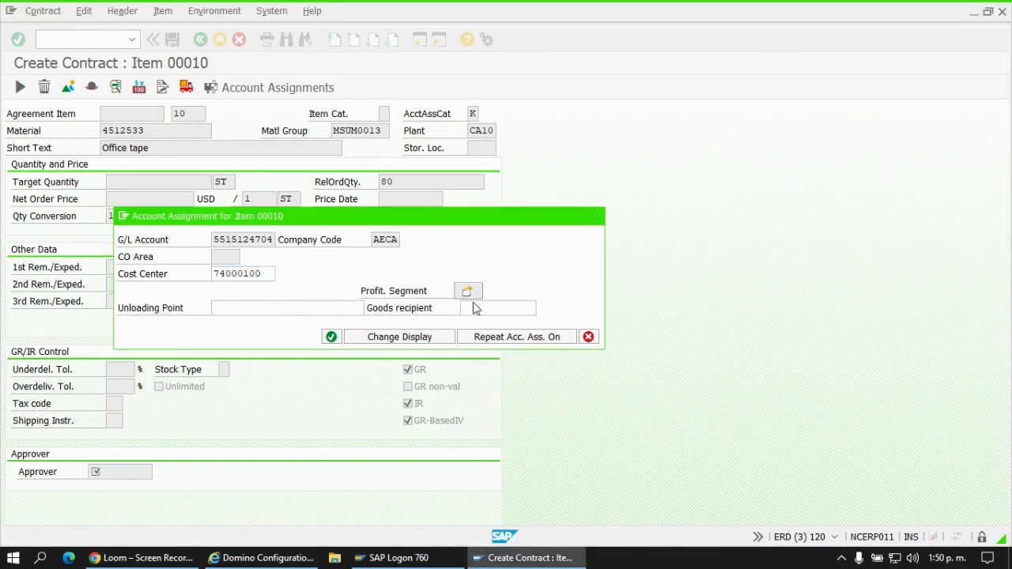
left_click(378, 327)
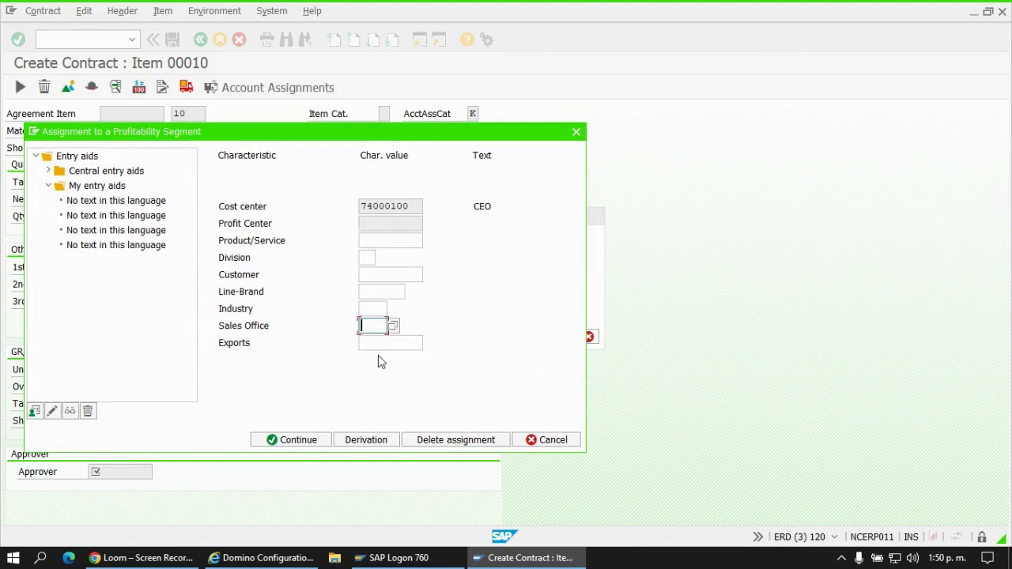
type("US")
left_click(409, 207)
left_click_drag(408, 207, 338, 215)
left_click(294, 440)
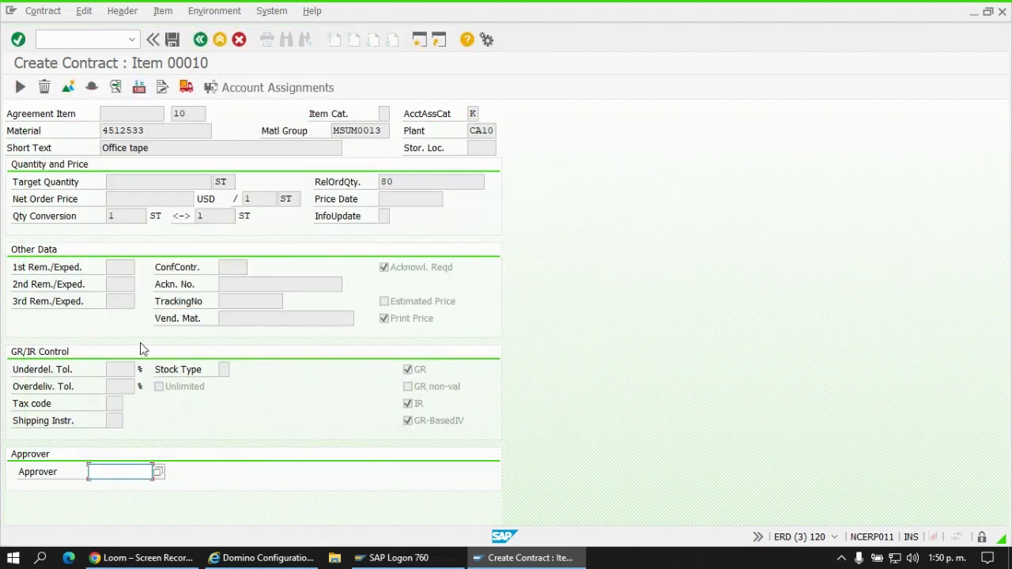
Assign the first listed approver to item 10 and confirm the item.
left_click(158, 473)
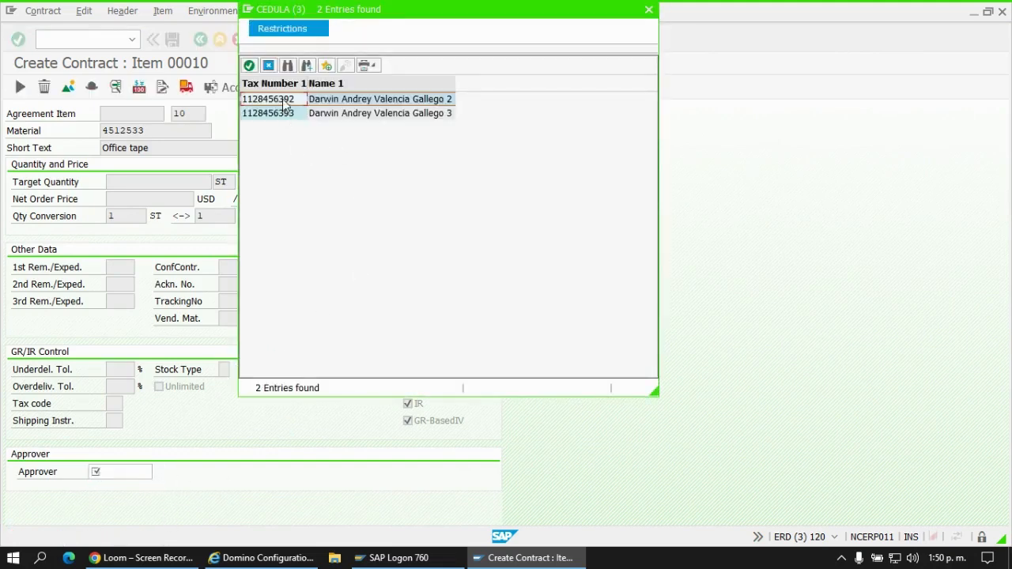
double_click(283, 99)
key("Return")
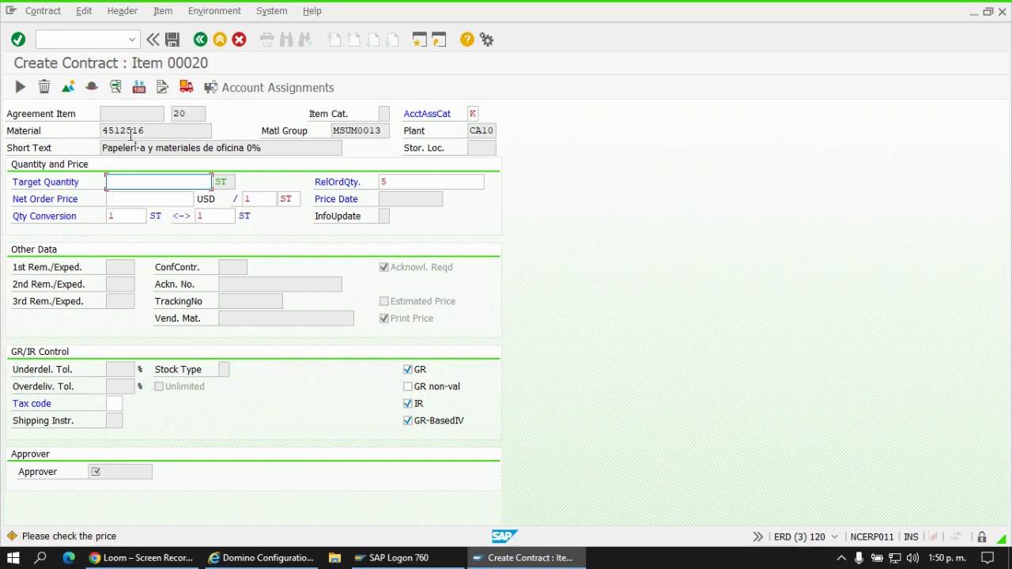
Assign item 20 to cost center 74000100 and set sales office US in its profitability segment.
key("Return")
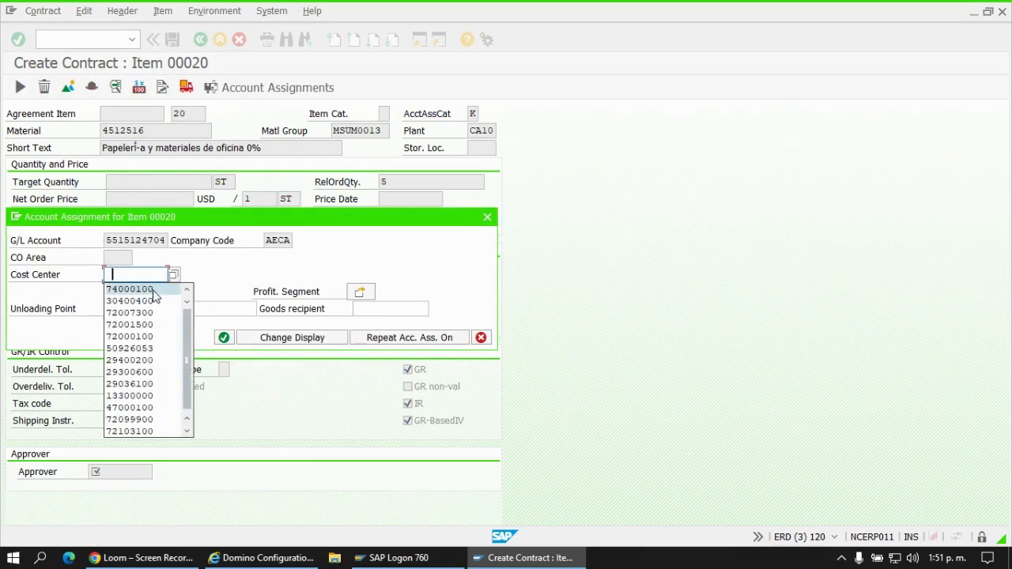
left_click(156, 288)
left_click(360, 292)
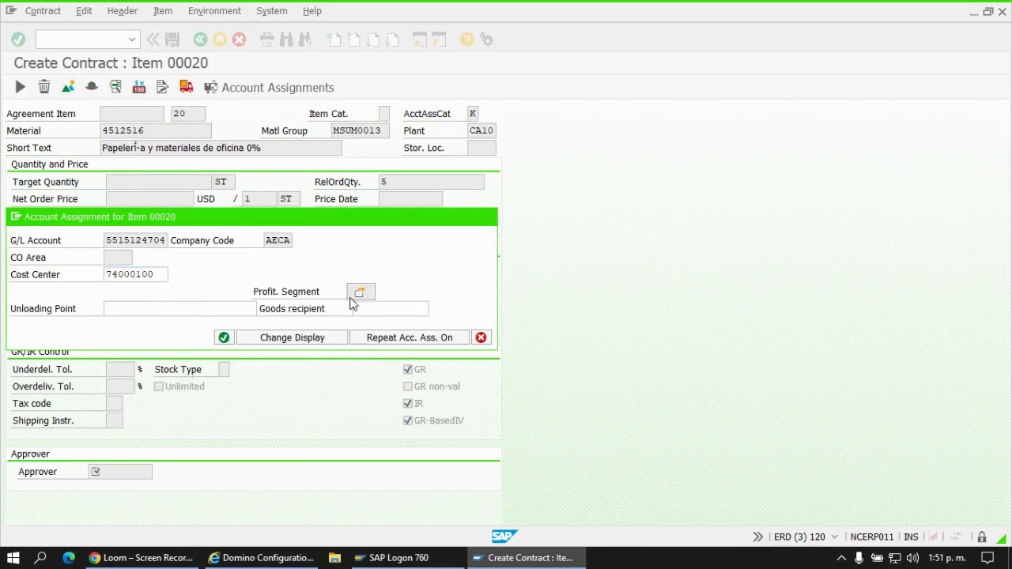
left_click(368, 327)
left_click(378, 342)
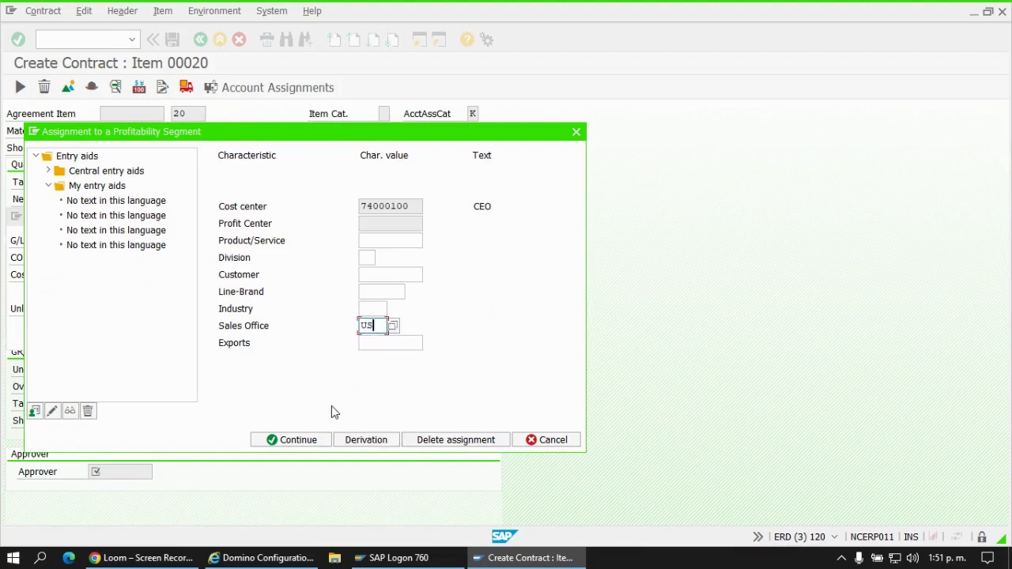
left_click(299, 439)
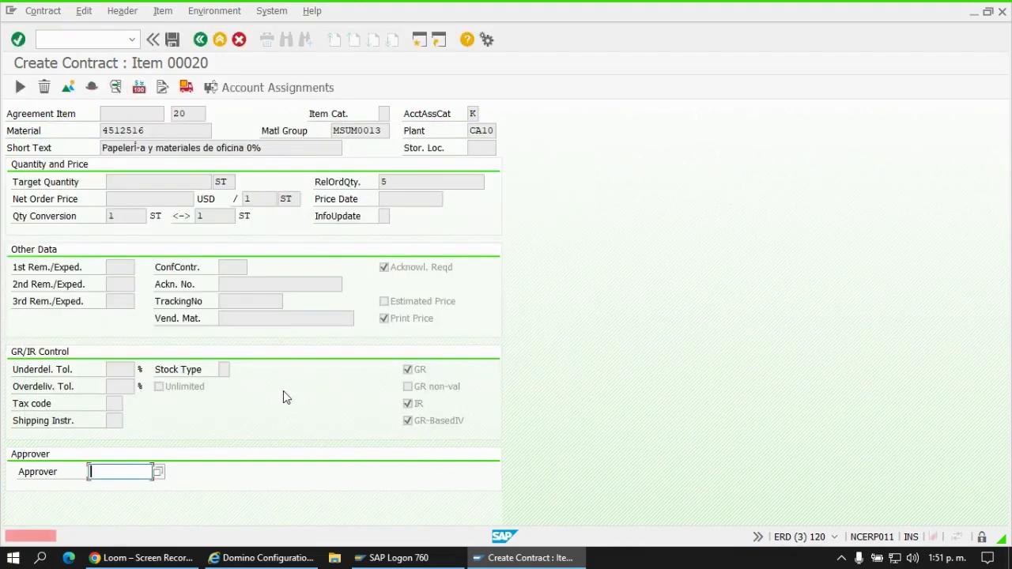
Assign the same approver to item 20, confirm the item and save the contract.
left_click(127, 487)
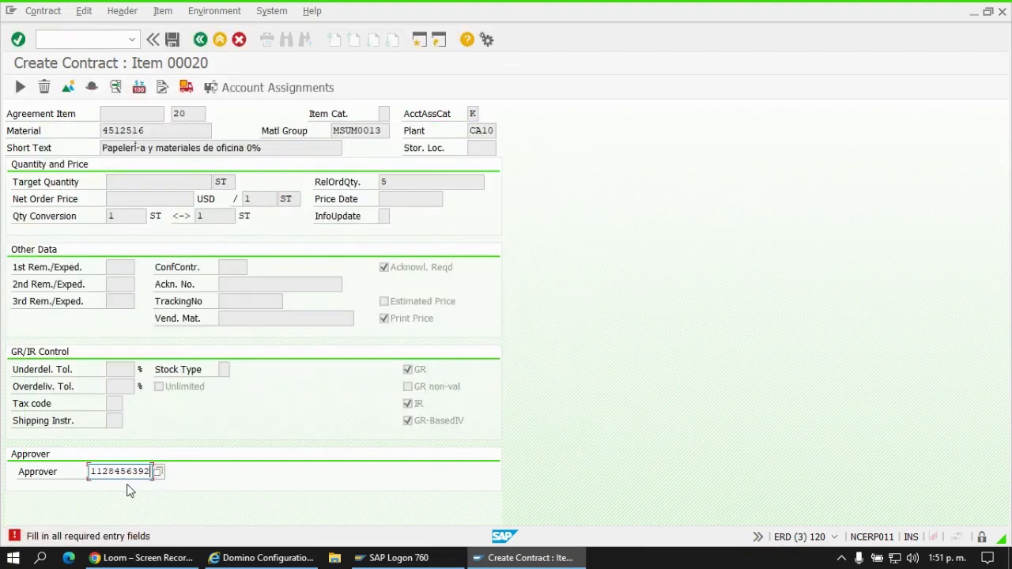
key("Return")
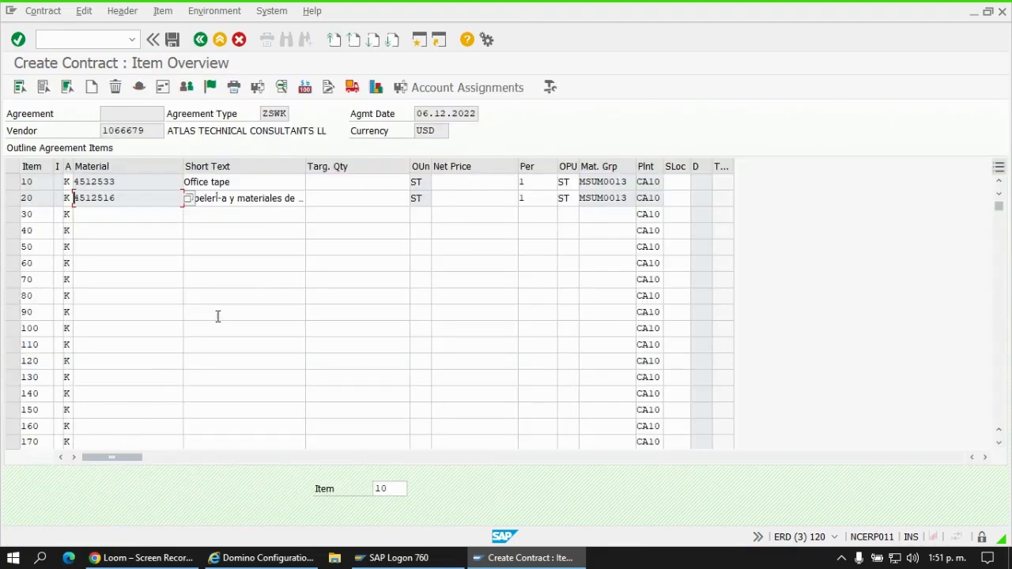
left_click(261, 200)
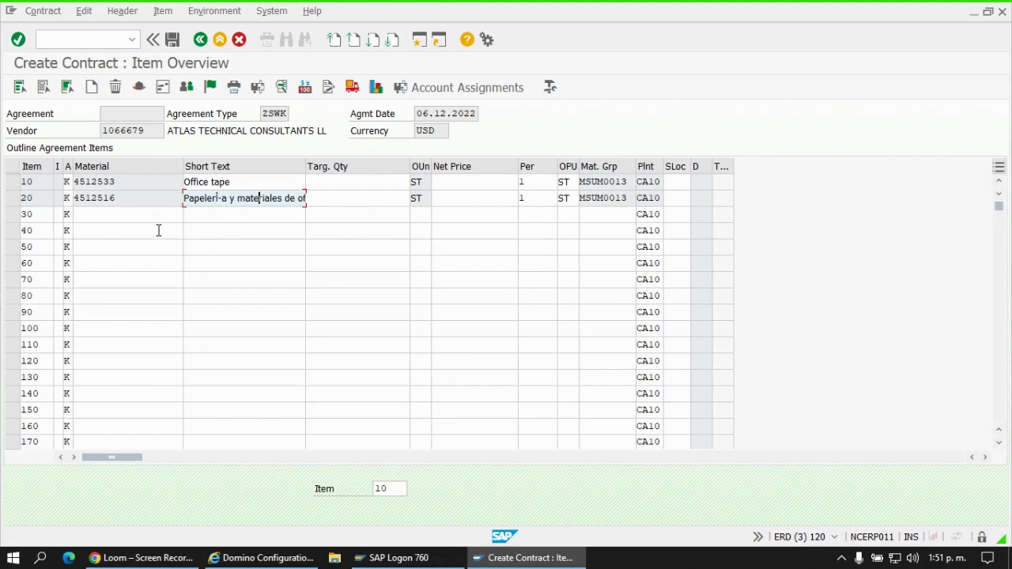
left_click(173, 41)
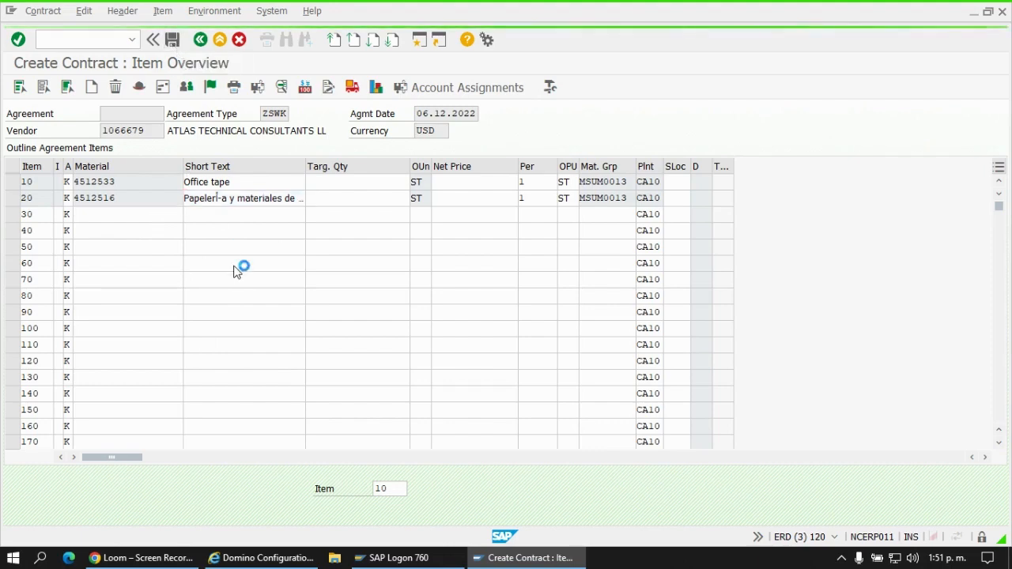